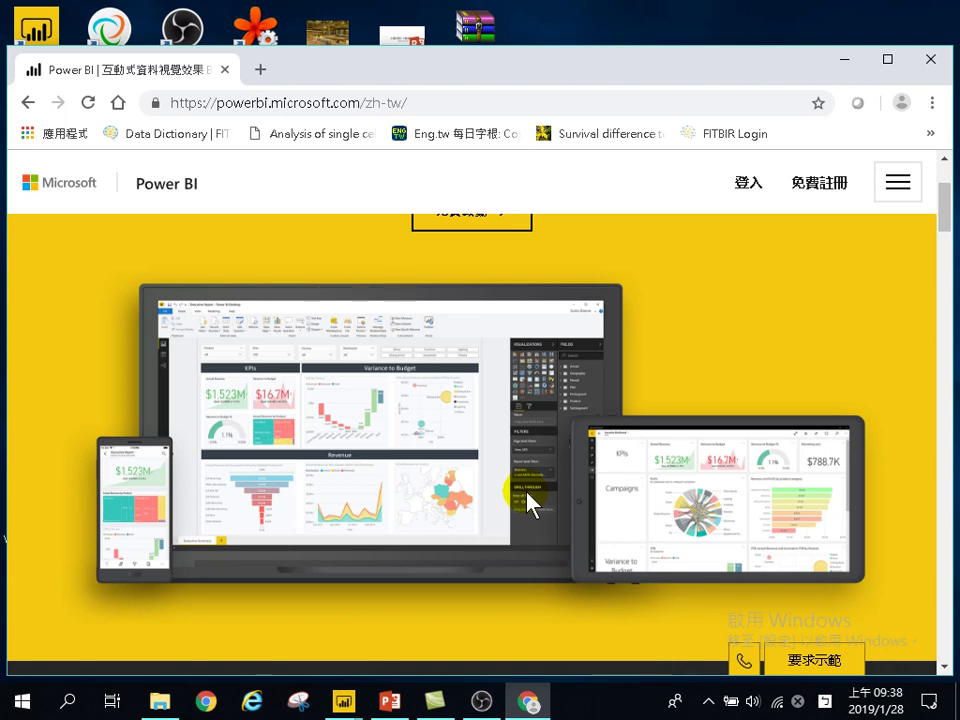
Step: Return to the Google results, search for "power bi下載" and open the Microsoft Power BI downloads page at the Power BI Desktop section
{"action": "scroll", "coordinate": [274, 514], "scroll_direction": "up", "scroll_amount": 3}
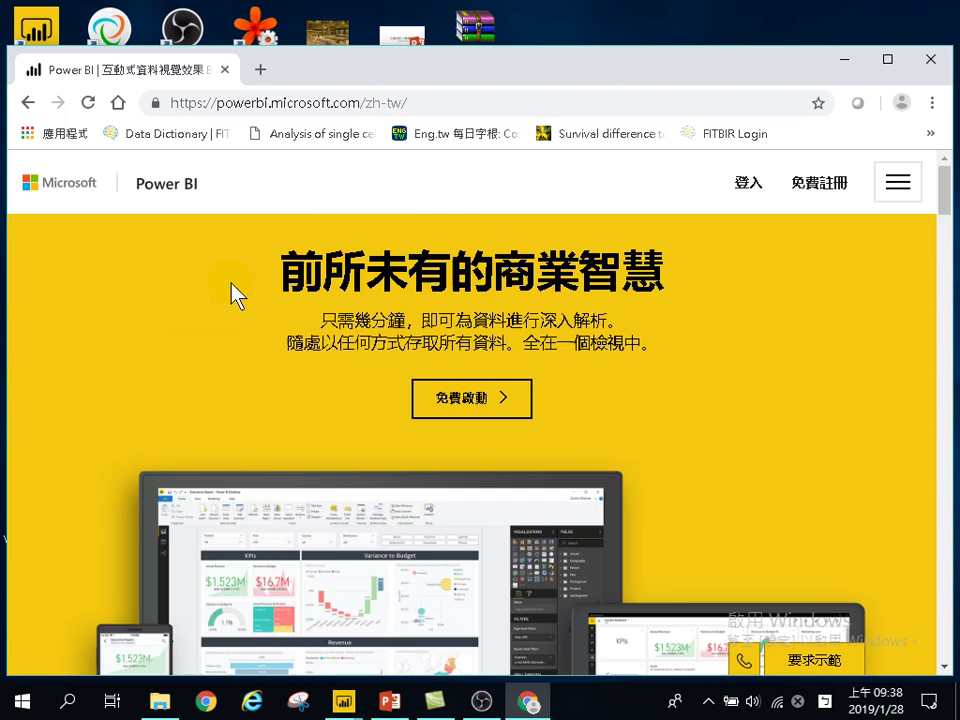
{"action": "left_click", "coordinate": [32, 104]}
{"action": "left_click", "coordinate": [277, 189]}
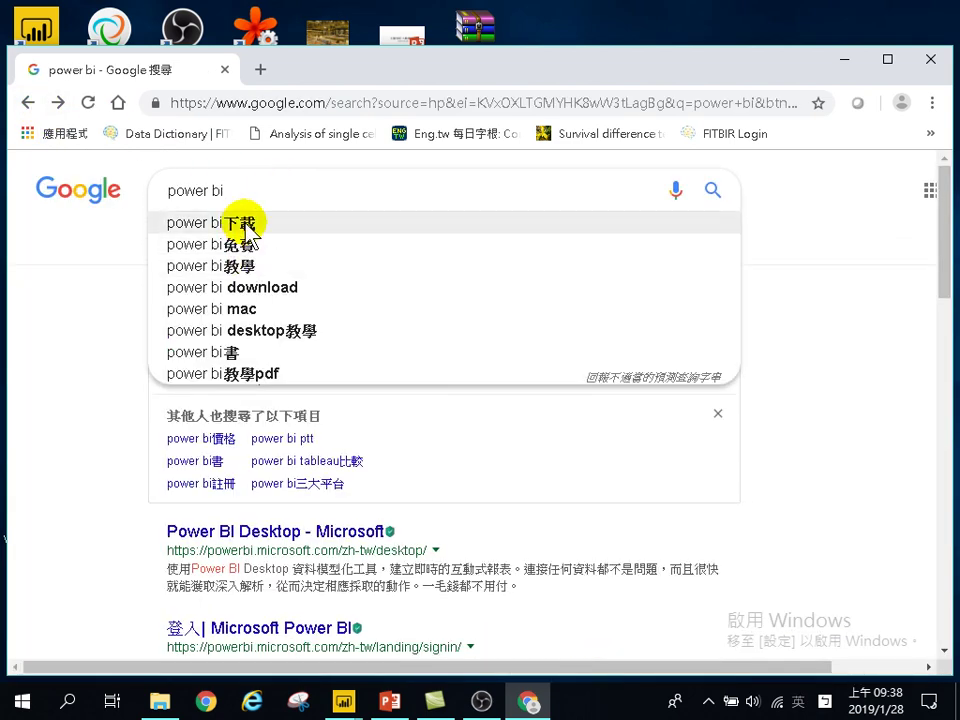
{"action": "left_click", "coordinate": [243, 222]}
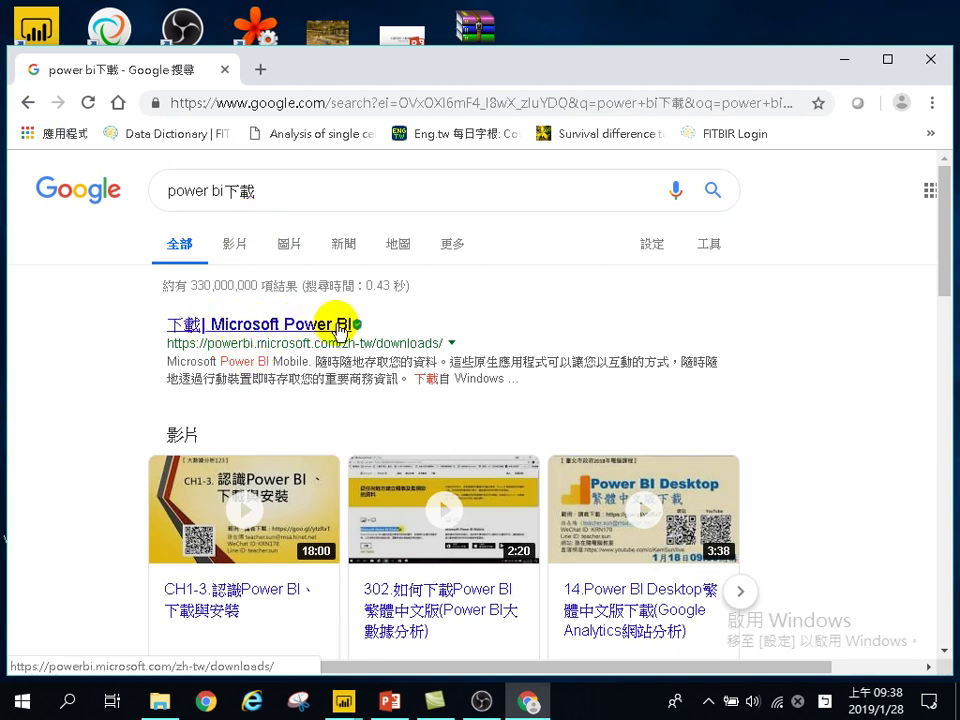
{"action": "left_click", "coordinate": [290, 332]}
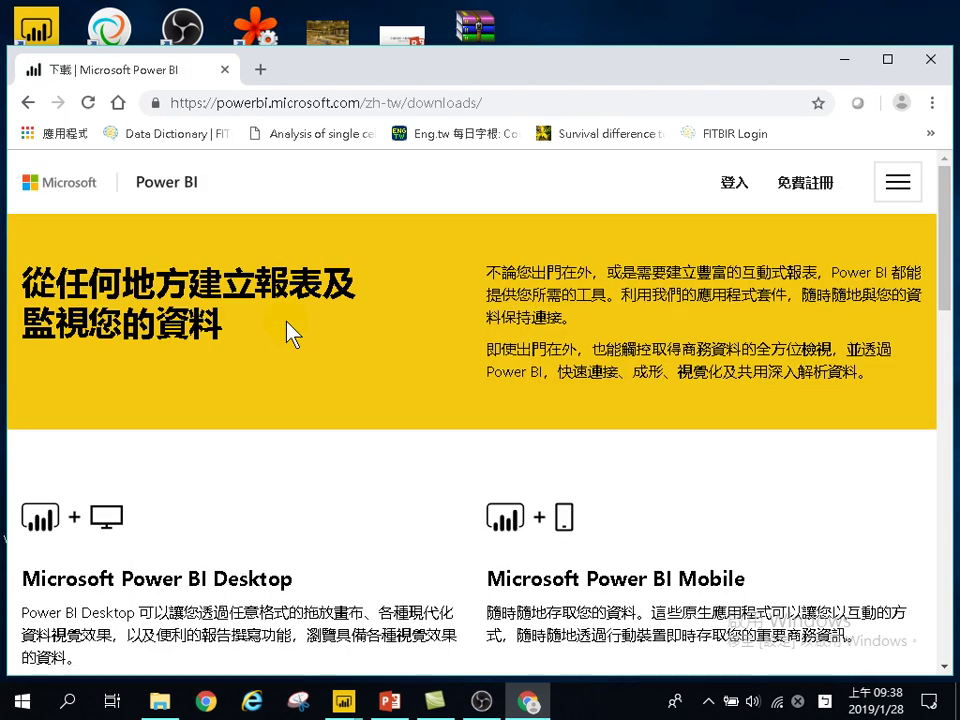
{"action": "scroll", "coordinate": [294, 390], "scroll_direction": "down", "scroll_amount": 3}
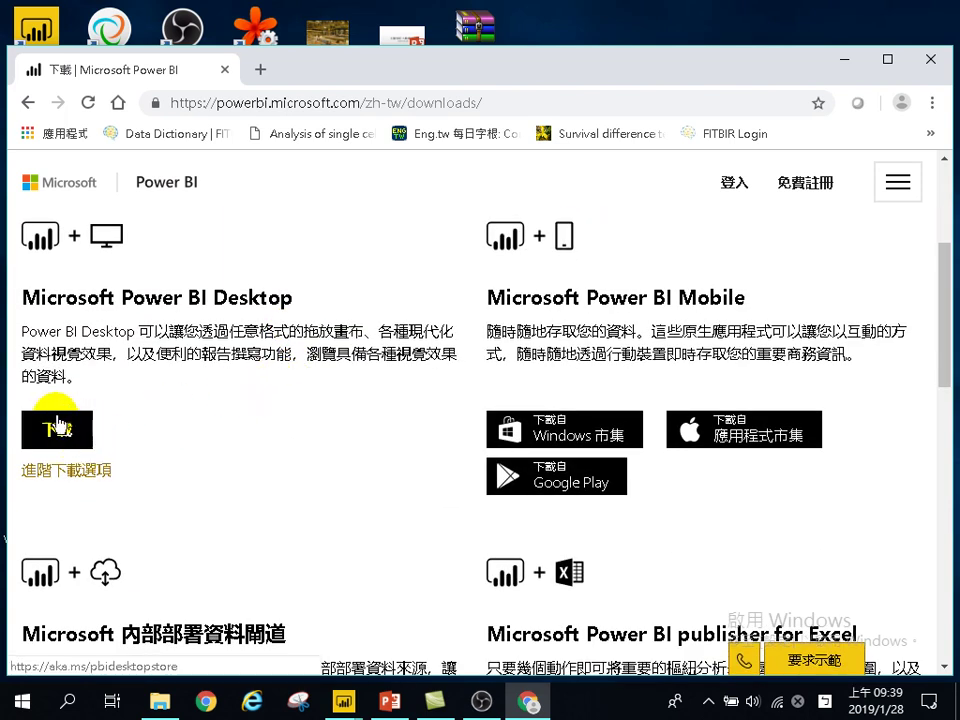
Step: Switch to File Explorer, view the system information of 本機 and close the System window
{"action": "left_click", "coordinate": [25, 708]}
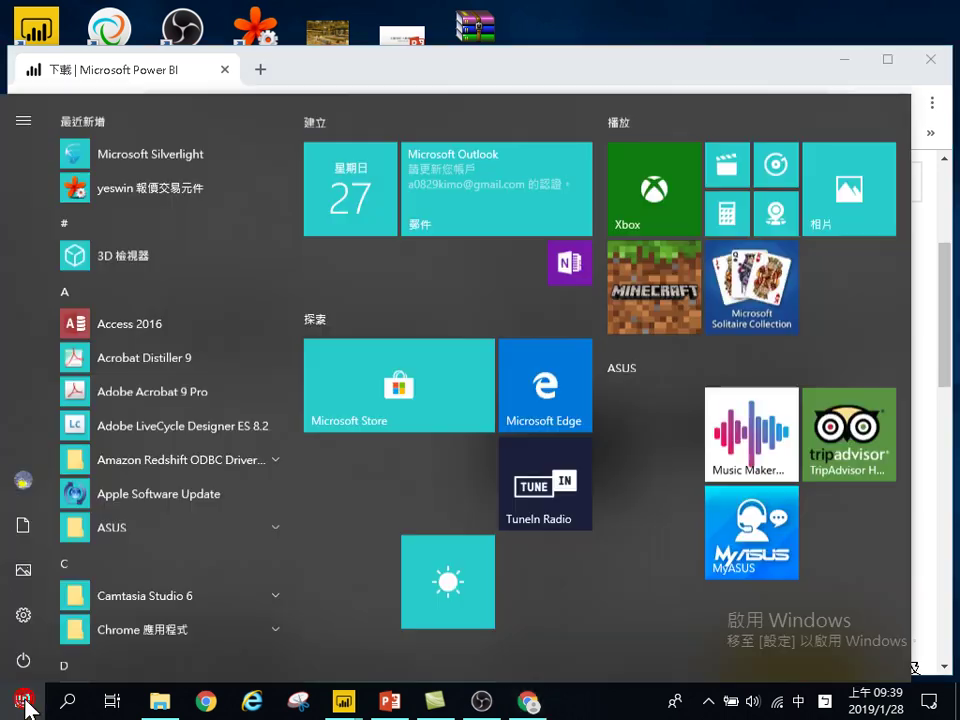
{"action": "scroll", "coordinate": [182, 407], "scroll_direction": "down", "scroll_amount": 15}
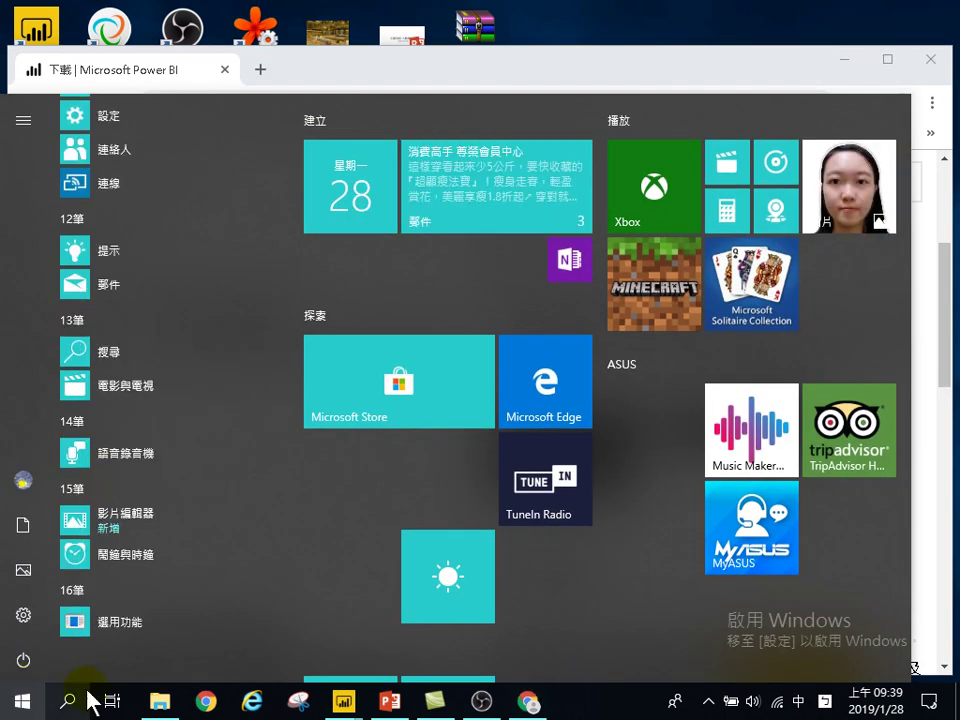
{"action": "left_click", "coordinate": [160, 708]}
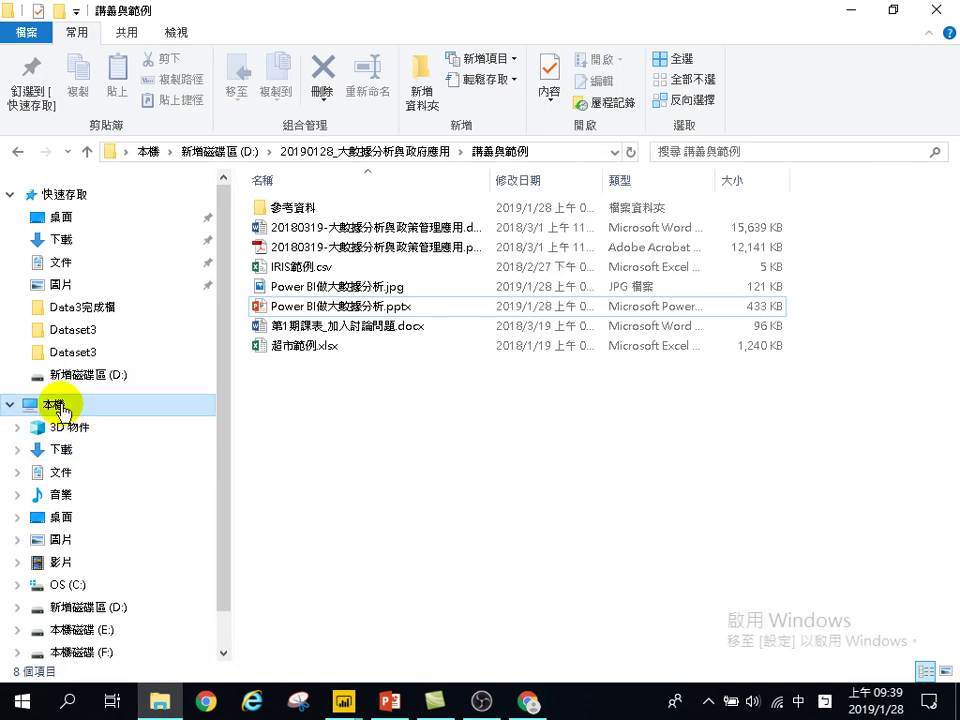
{"action": "right_click", "coordinate": [60, 406]}
{"action": "left_click", "coordinate": [133, 390]}
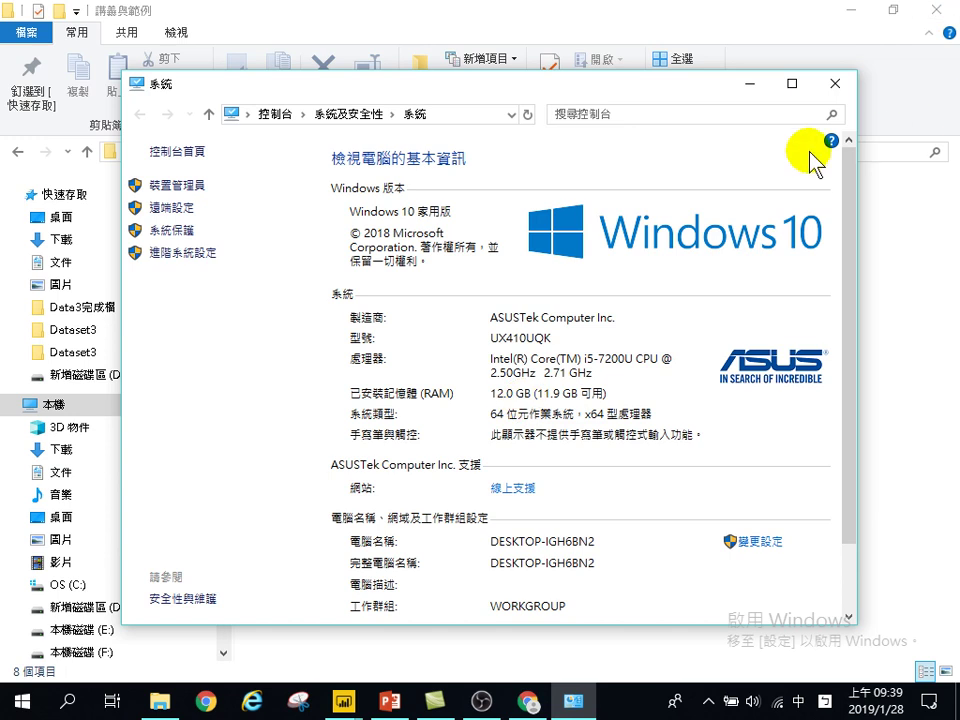
{"action": "left_click", "coordinate": [842, 88]}
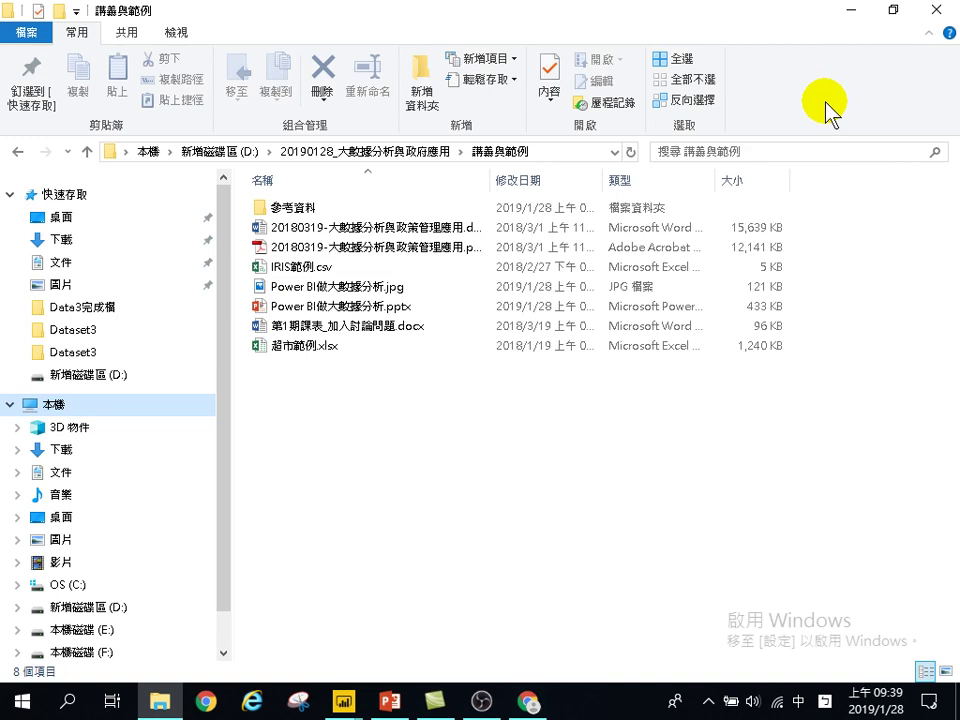
Step: Reopen the properties of 本機 to check whether the system type is 32-bit or 64-bit, and close them again
{"action": "mouse_move", "coordinate": [157, 700]}
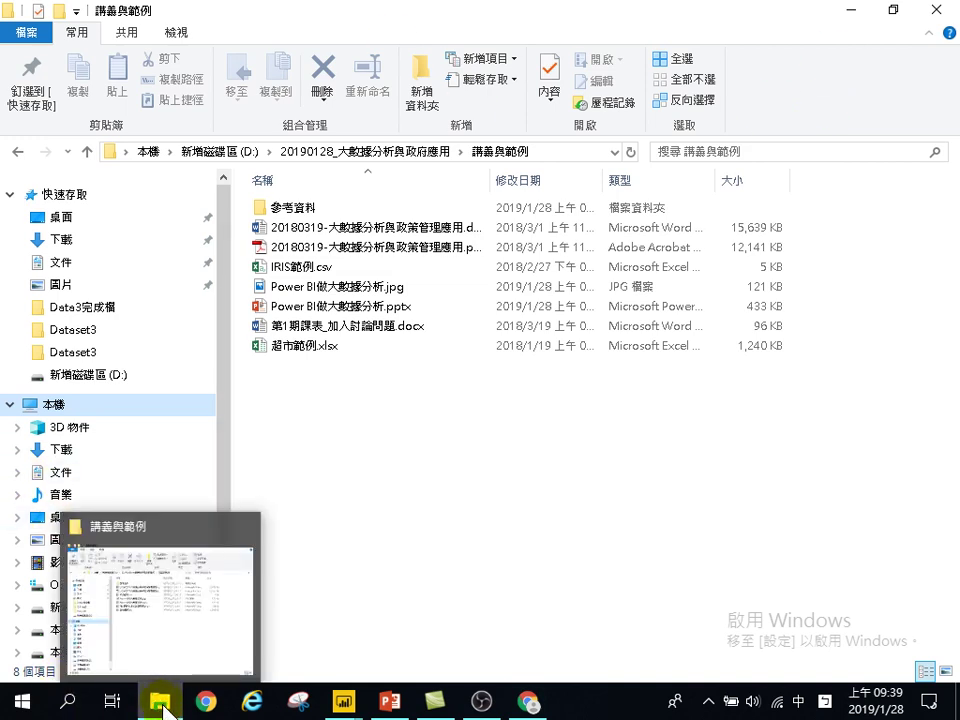
{"action": "right_click", "coordinate": [57, 407]}
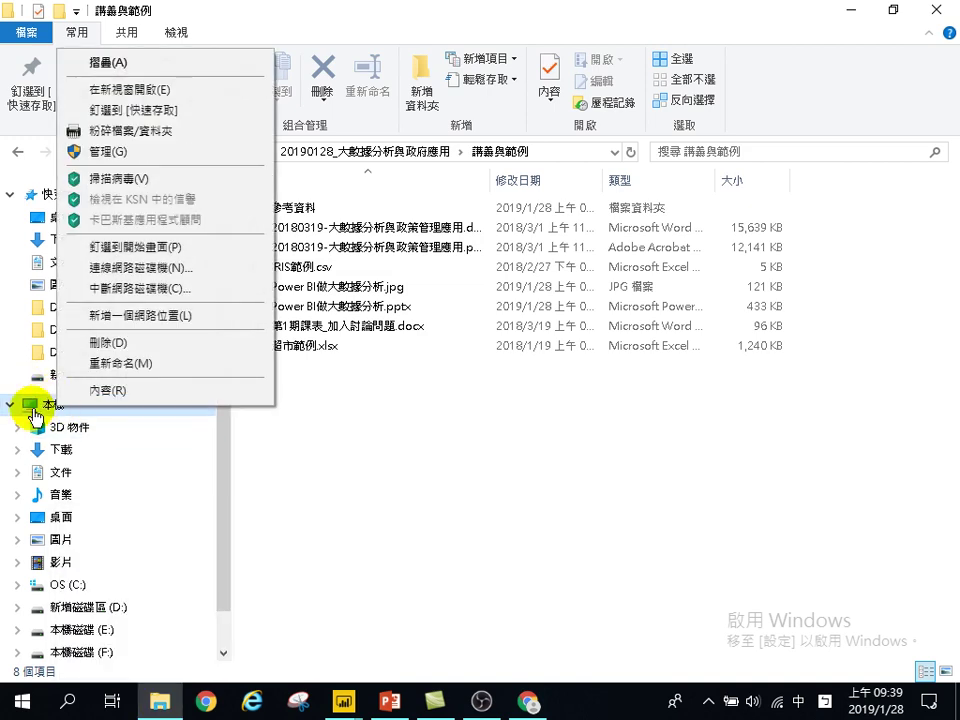
{"action": "left_click", "coordinate": [148, 392]}
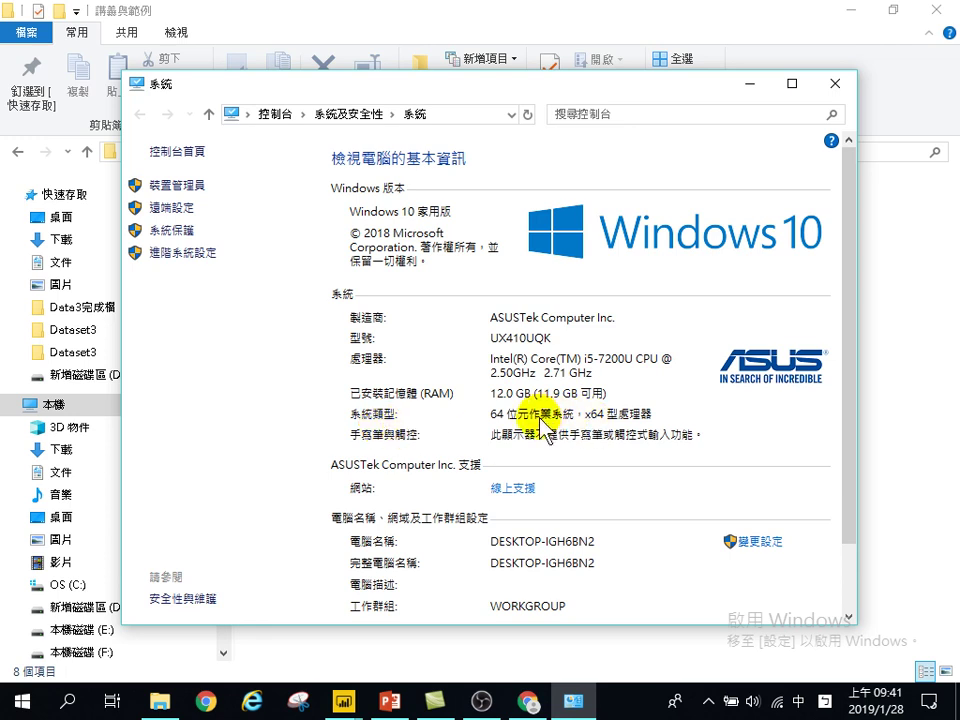
{"action": "left_click", "coordinate": [834, 83]}
Step: Open a new Chrome window, go to Google and search for "power bi下載"
{"action": "mouse_move", "coordinate": [352, 703]}
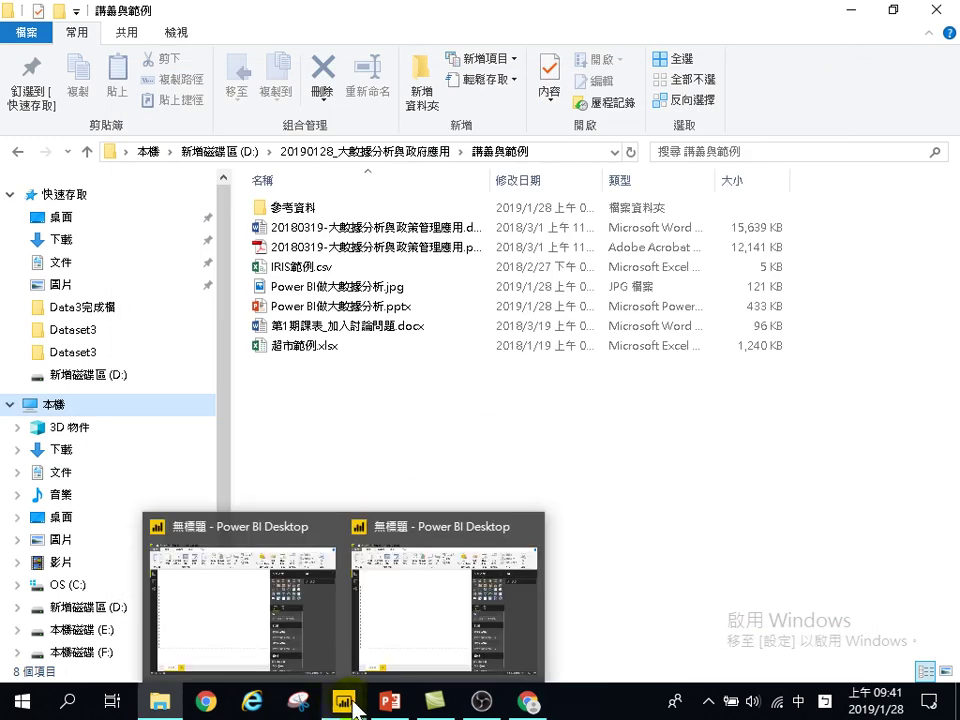
{"action": "left_click", "coordinate": [205, 702]}
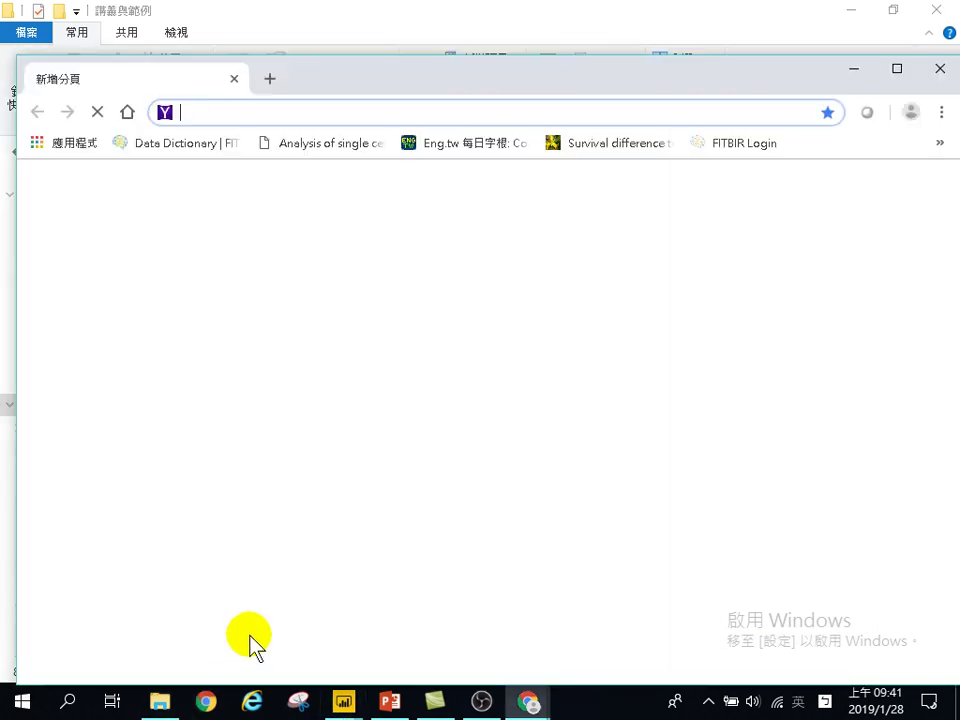
{"action": "left_click", "coordinate": [257, 108]}
{"action": "left_click_drag", "start_coordinate": [381, 70], "coordinate": [349, 66]}
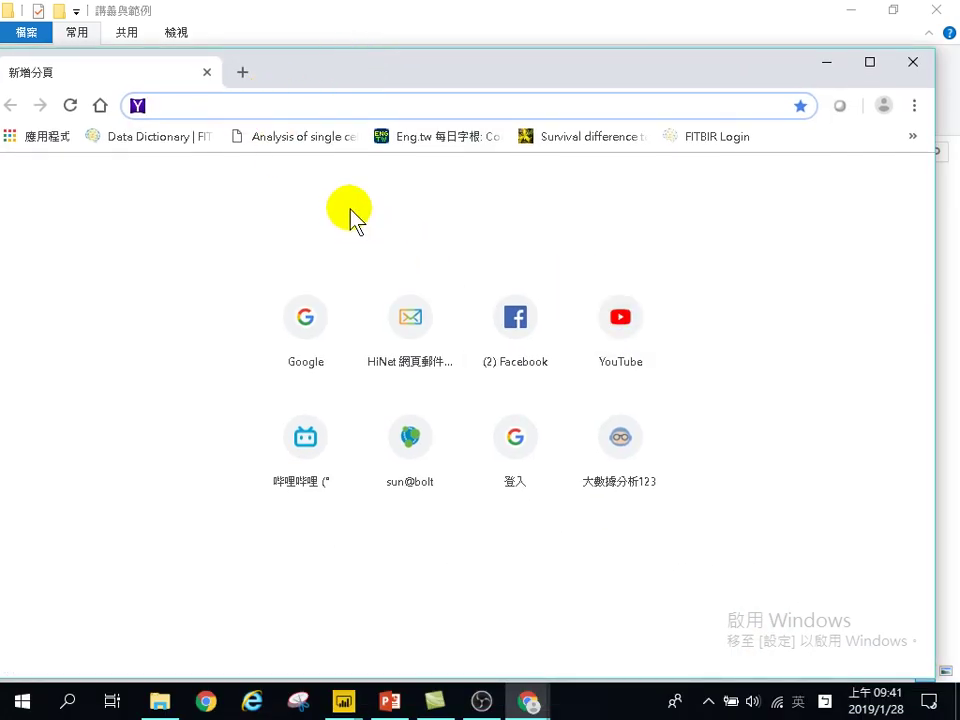
{"action": "left_click", "coordinate": [311, 326]}
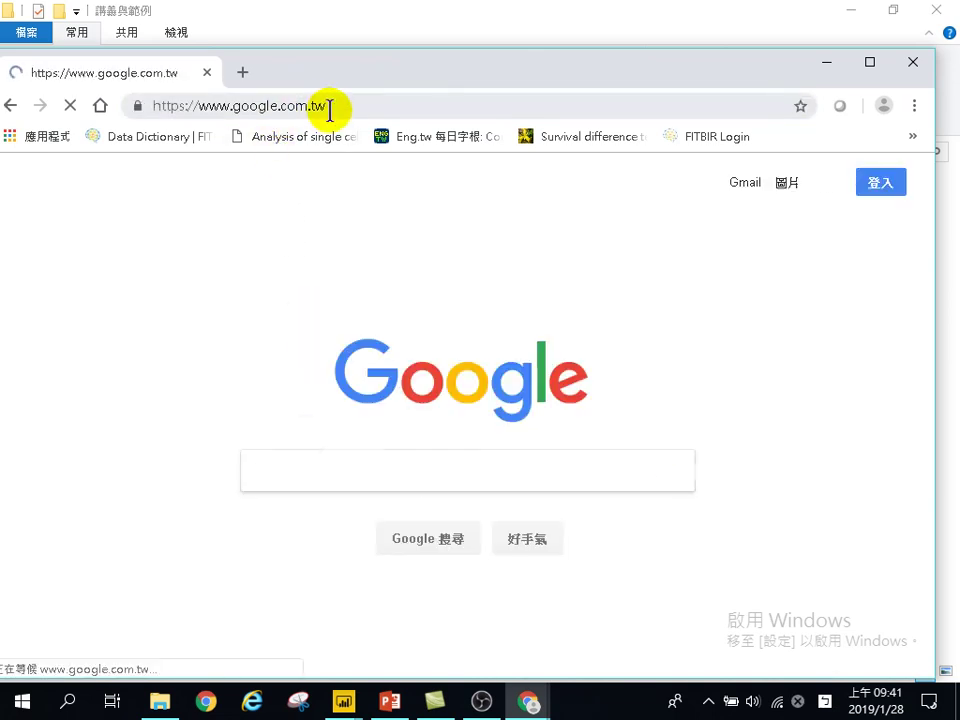
{"action": "type", "text": "po"}
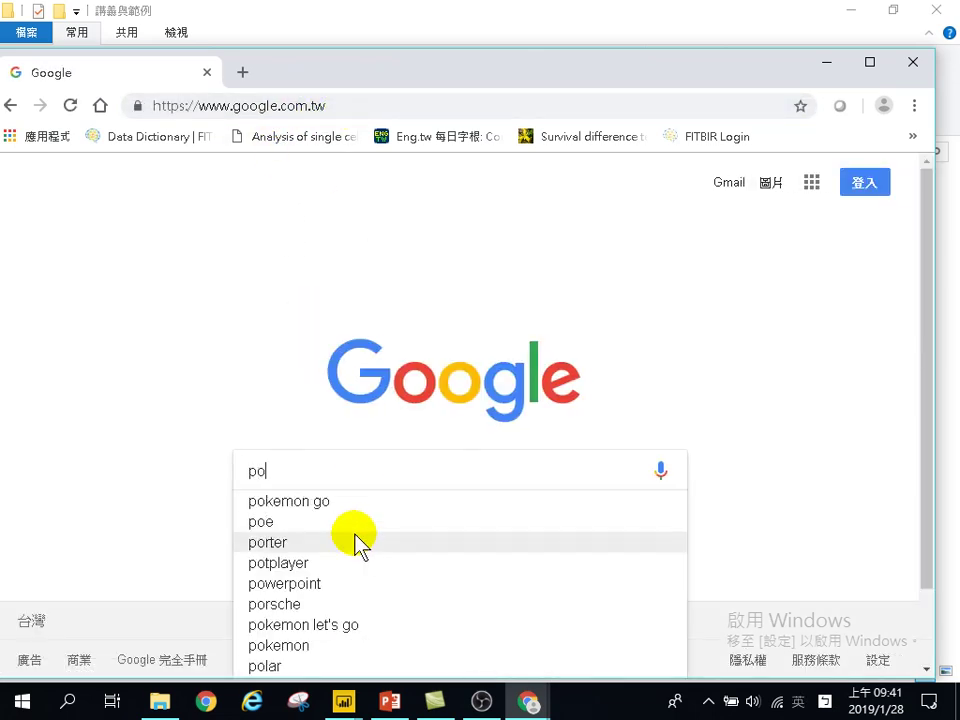
{"action": "type", "text": "wer bi"}
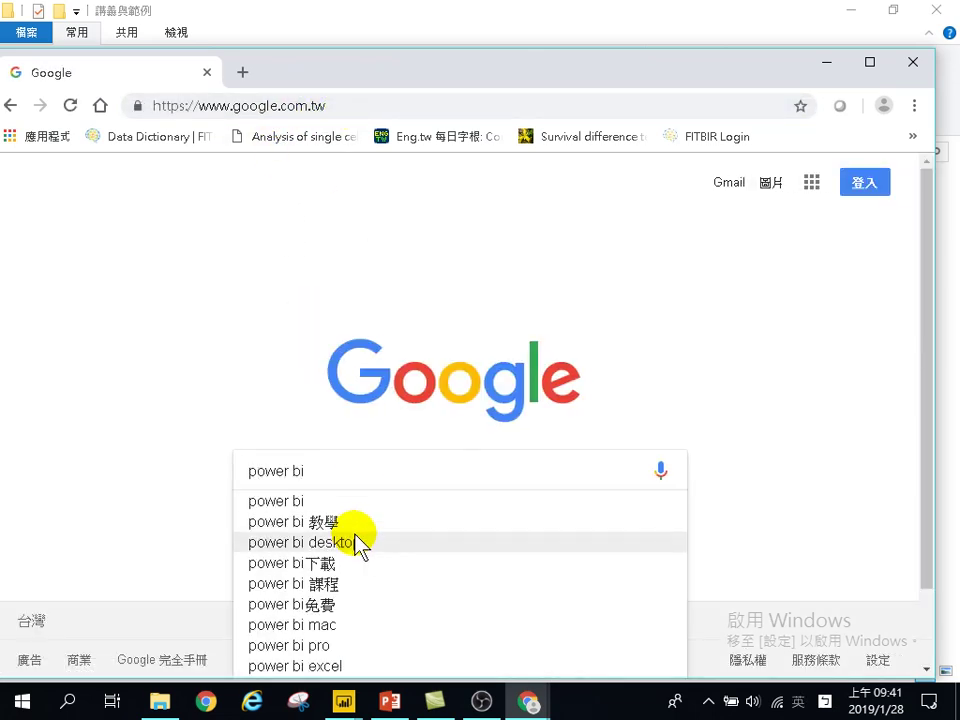
{"action": "left_click", "coordinate": [340, 563]}
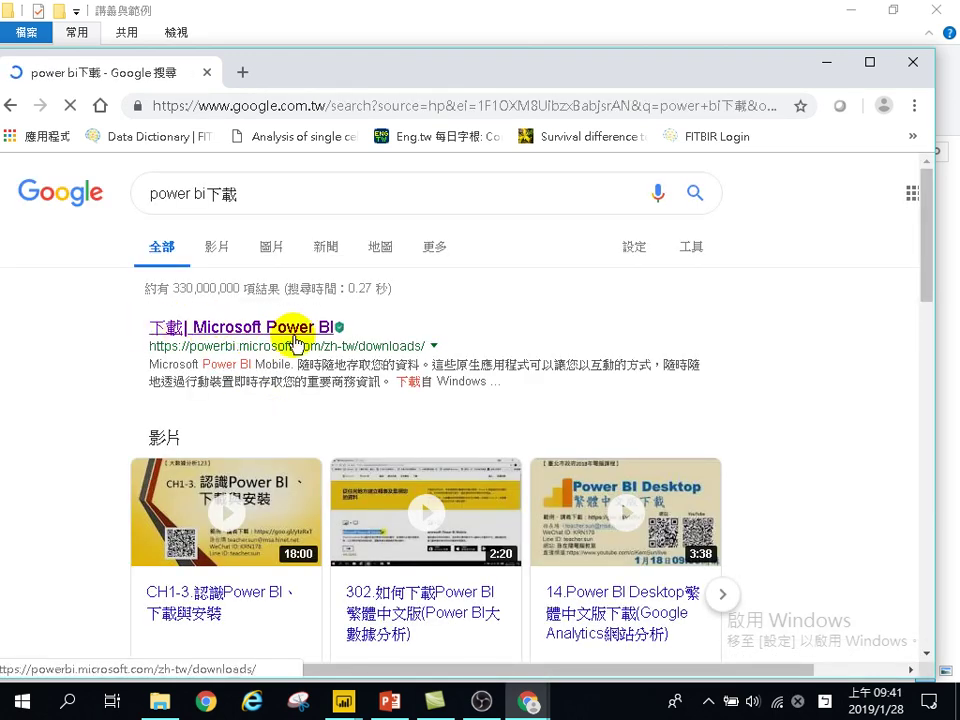
Step: Open the 下載 | Microsoft Power BI result, maximize the browser window and bring the Microsoft Power BI Desktop section into view
{"action": "left_click", "coordinate": [155, 337]}
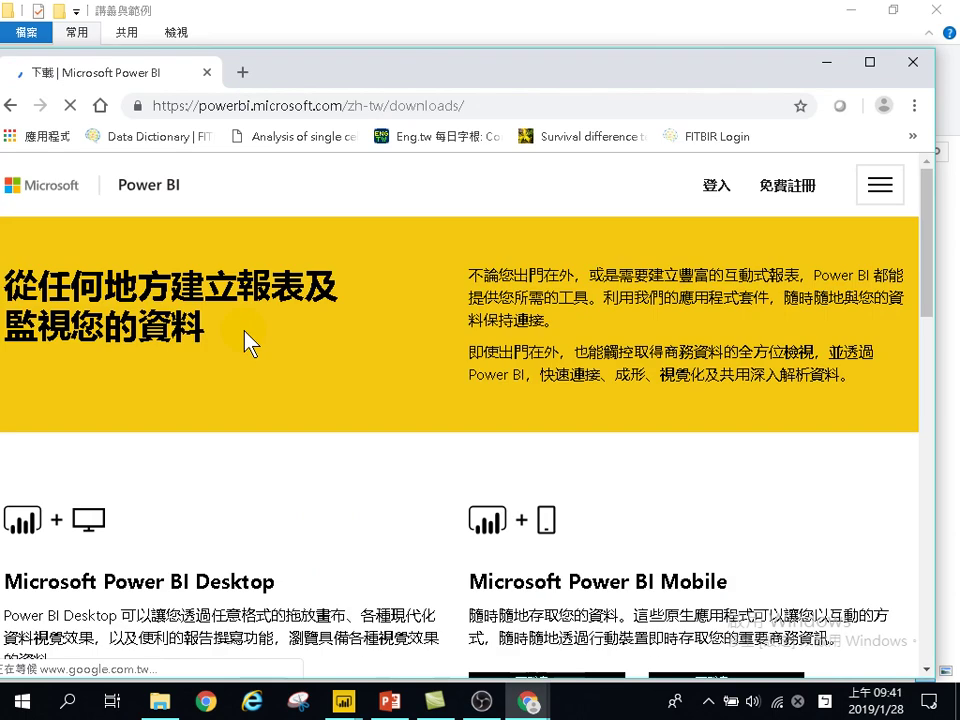
{"action": "scroll", "coordinate": [315, 439], "scroll_direction": "down", "scroll_amount": 3}
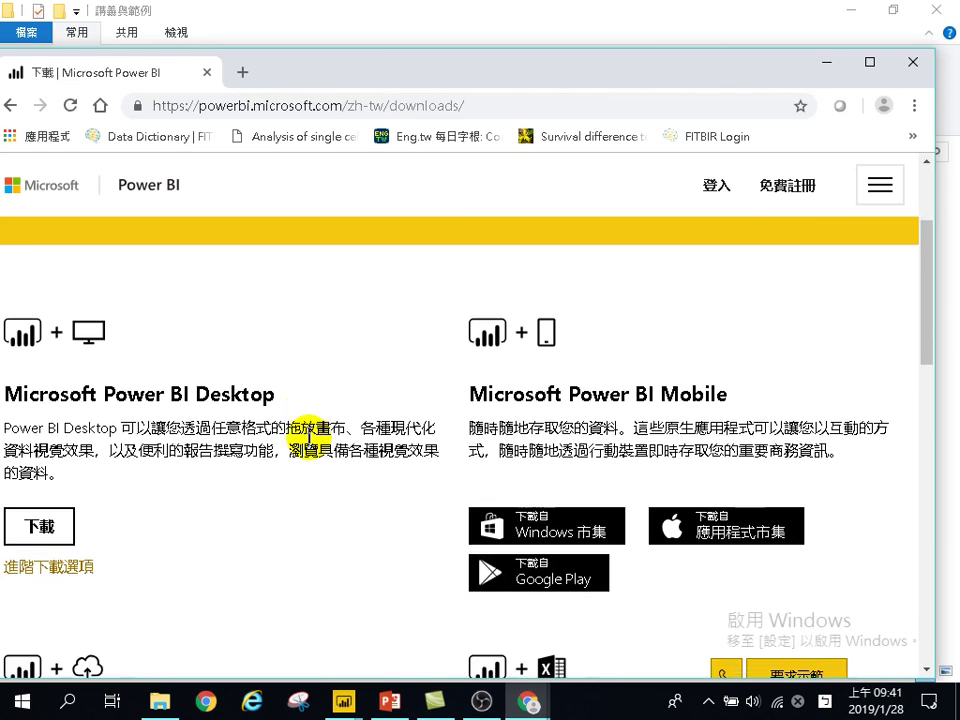
{"action": "scroll", "coordinate": [395, 345], "scroll_direction": "up", "scroll_amount": 3}
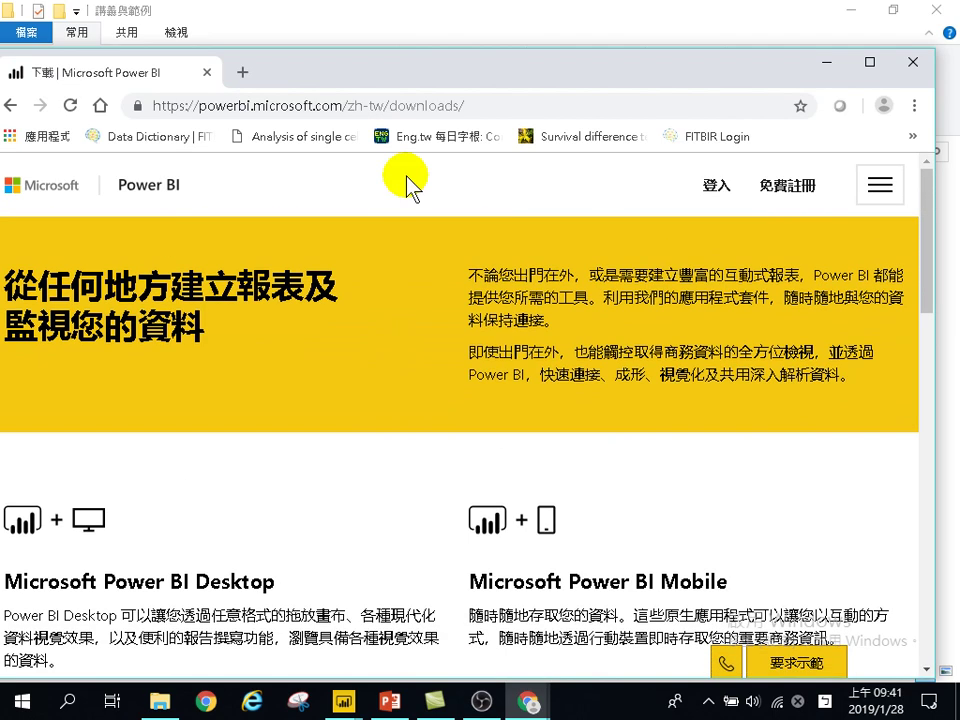
{"action": "left_click", "coordinate": [870, 62]}
{"action": "scroll", "coordinate": [165, 515], "scroll_direction": "down", "scroll_amount": 3}
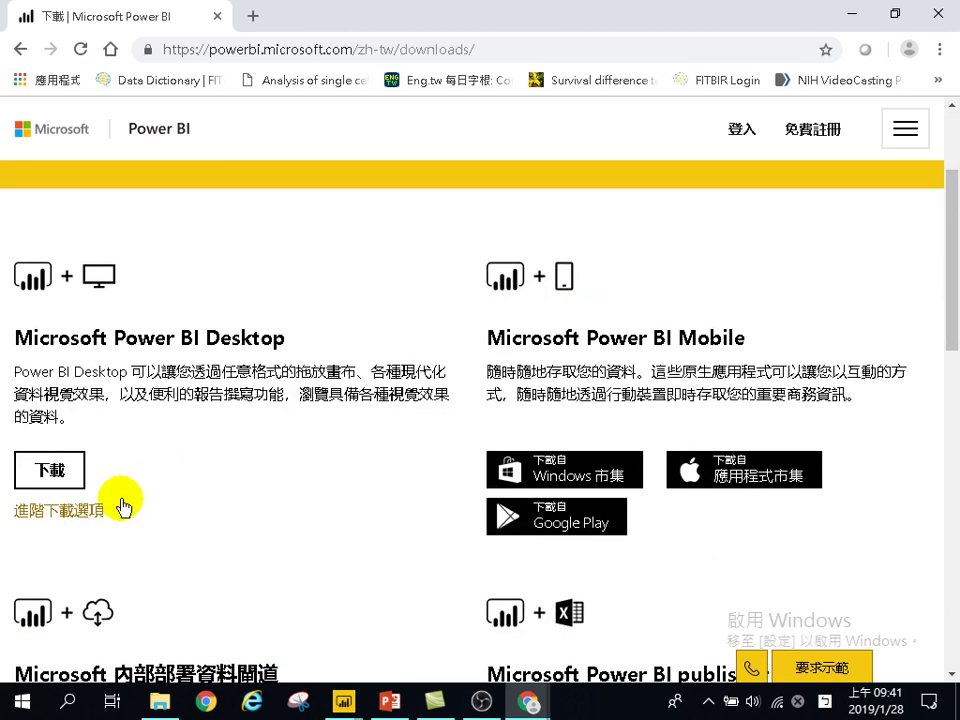
Step: Open the advanced download options (進階下載選項) for Microsoft Power BI Desktop and dismiss the page translation offer
{"action": "left_click", "coordinate": [55, 469]}
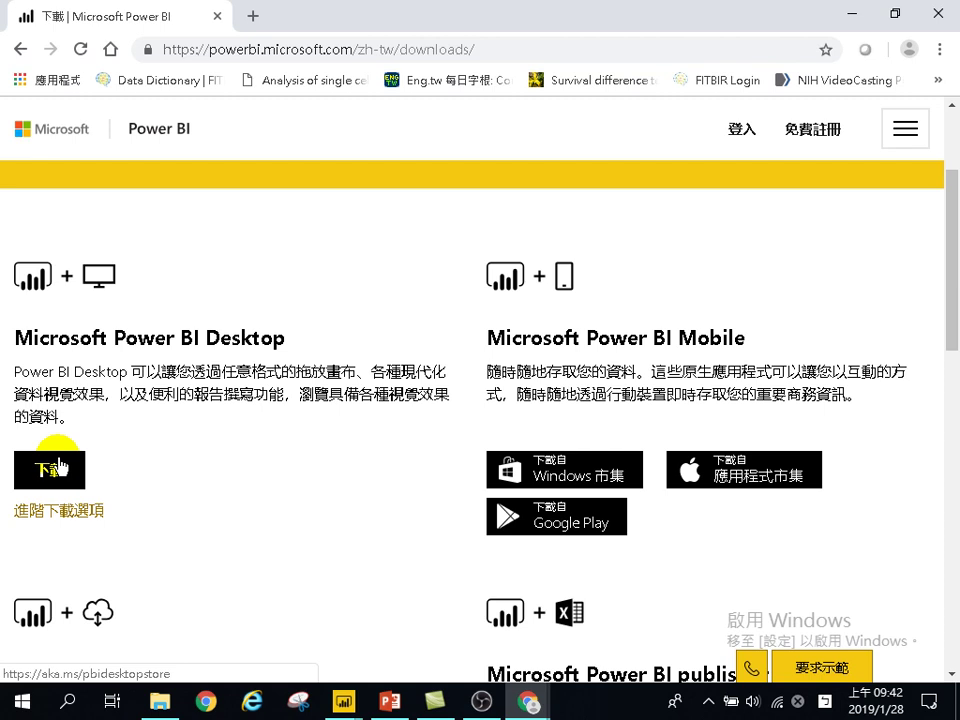
{"action": "left_click", "coordinate": [59, 512]}
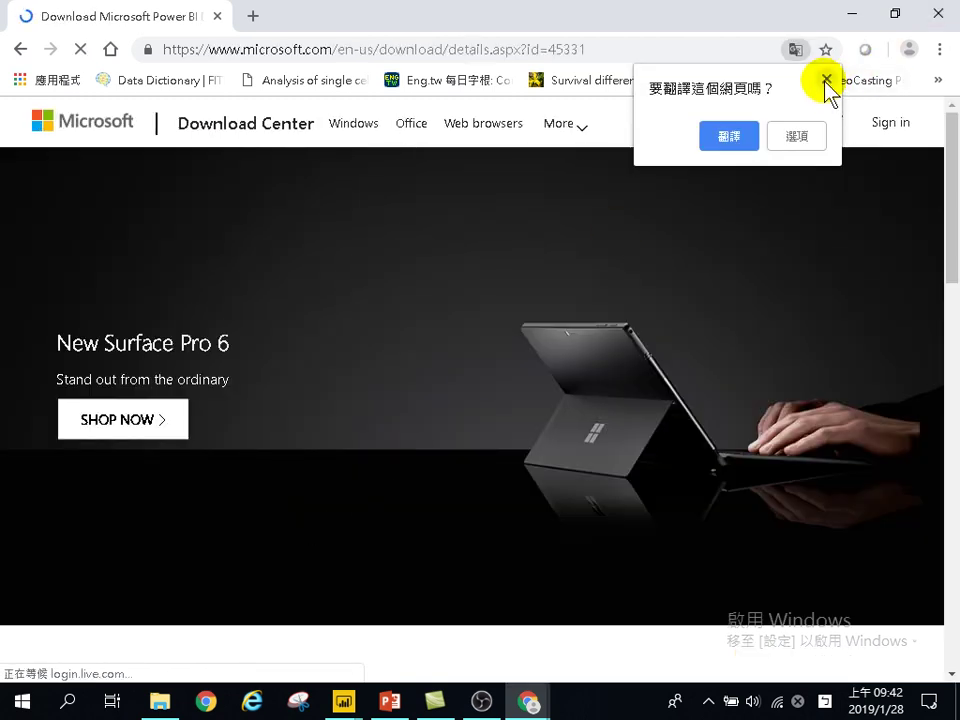
{"action": "left_click", "coordinate": [826, 79]}
Step: Set the language on the Microsoft Power BI Desktop download page to Chinese (Traditional)
{"action": "scroll", "coordinate": [425, 355], "scroll_direction": "down", "scroll_amount": 2}
{"action": "scroll", "coordinate": [410, 365], "scroll_direction": "down", "scroll_amount": 1}
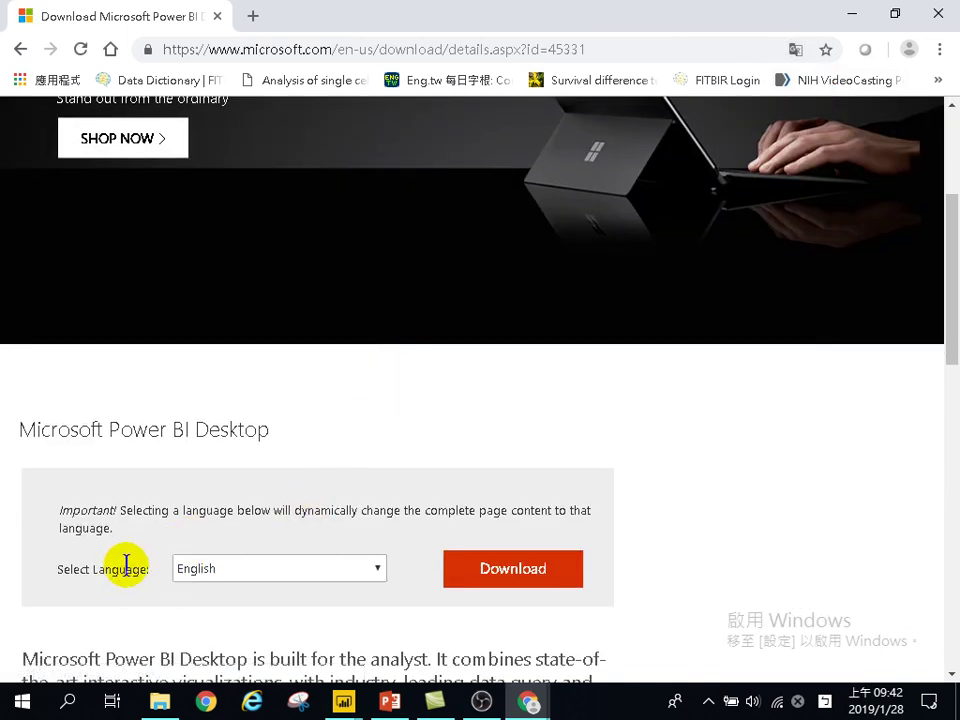
{"action": "left_click", "coordinate": [246, 570]}
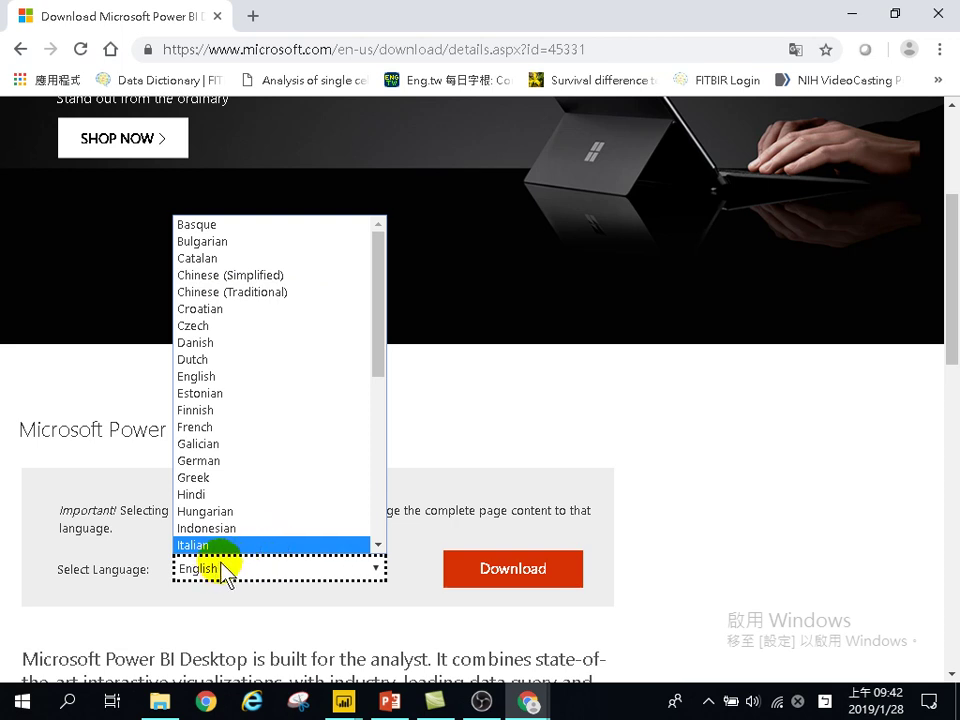
{"action": "left_click", "coordinate": [225, 292]}
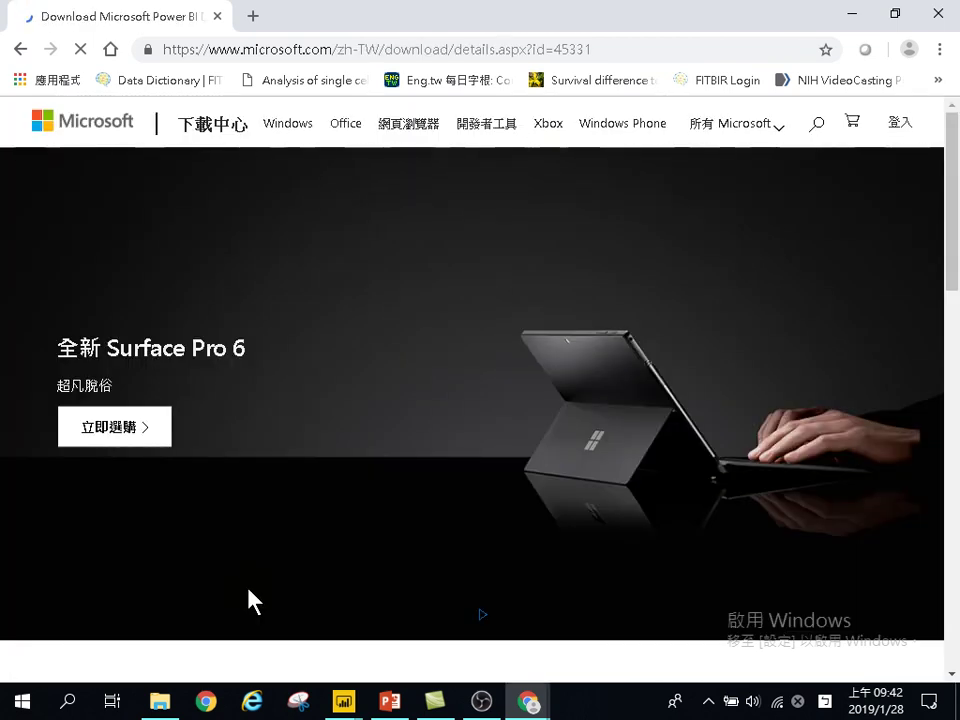
Step: Select the 64-bit installer PBIDesktop_x64.msi among the Power BI Desktop downloads, and close the browser and File Explorer windows
{"action": "scroll", "coordinate": [330, 480], "scroll_direction": "down", "scroll_amount": 4}
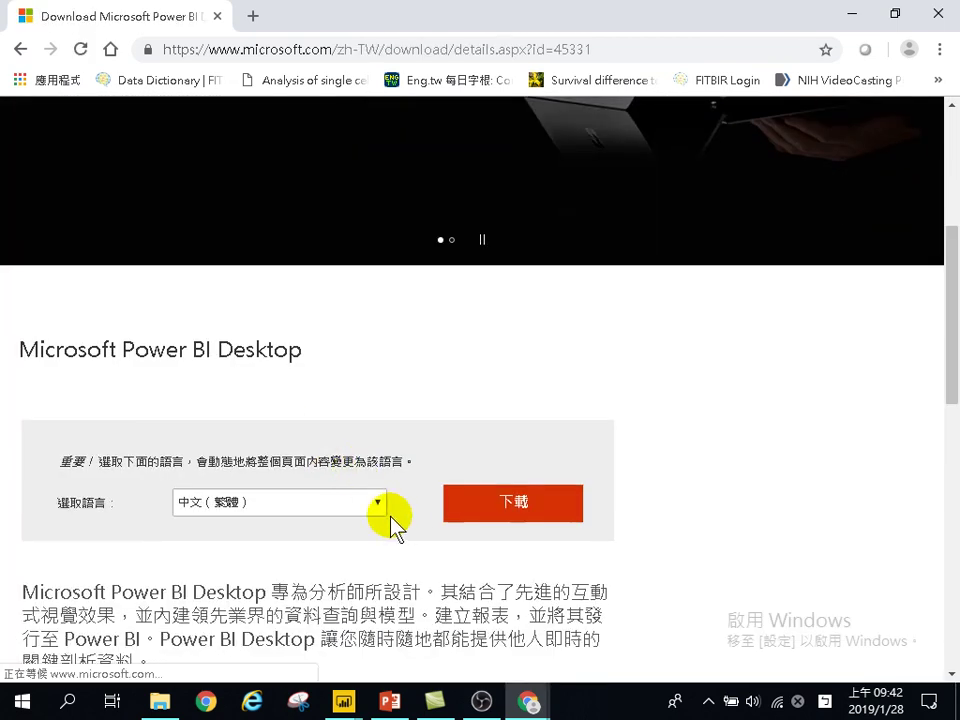
{"action": "left_click", "coordinate": [515, 506]}
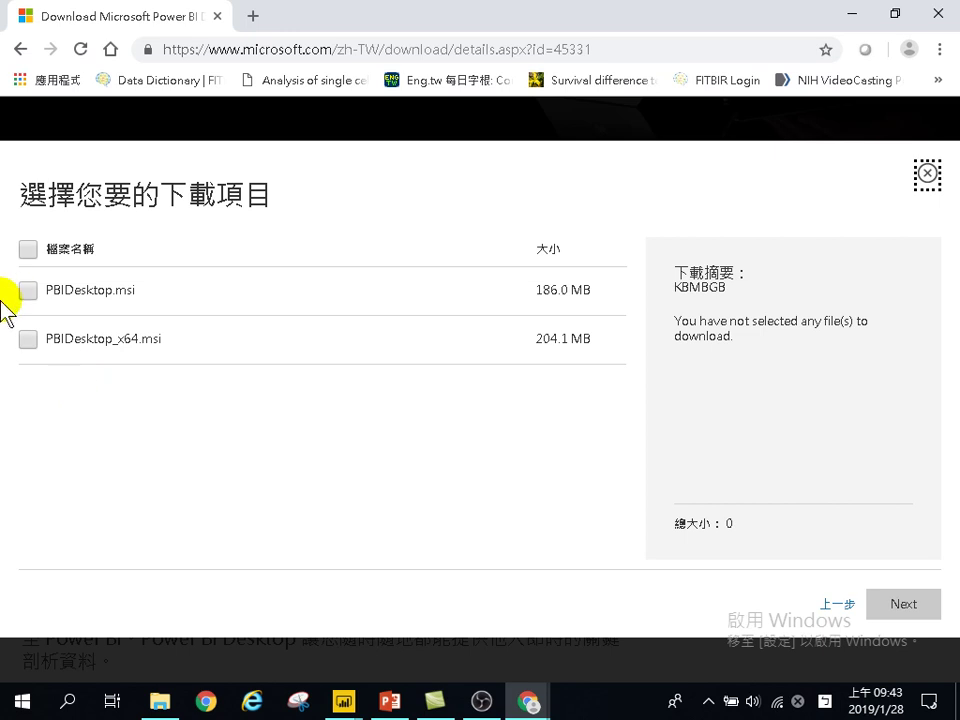
{"action": "left_click", "coordinate": [28, 341]}
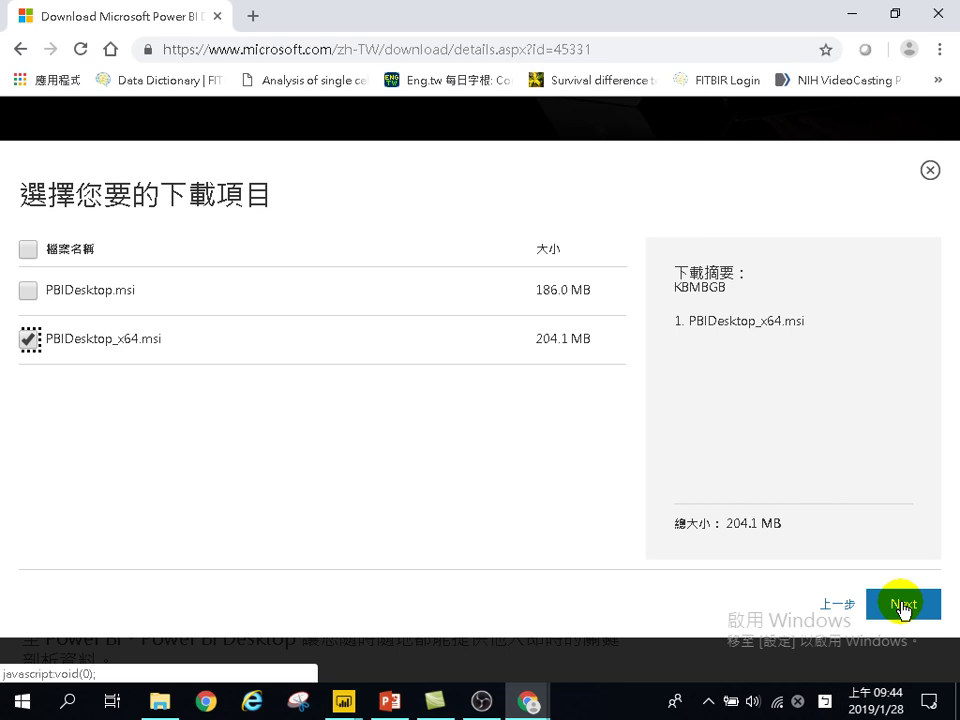
{"action": "left_click", "coordinate": [940, 12]}
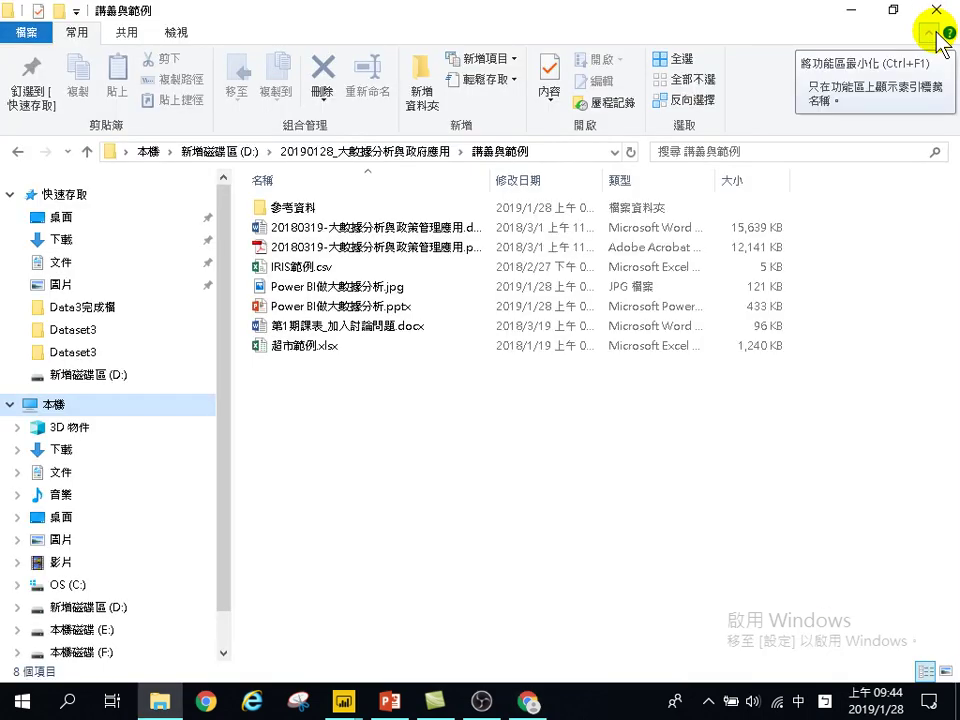
{"action": "left_click", "coordinate": [936, 10]}
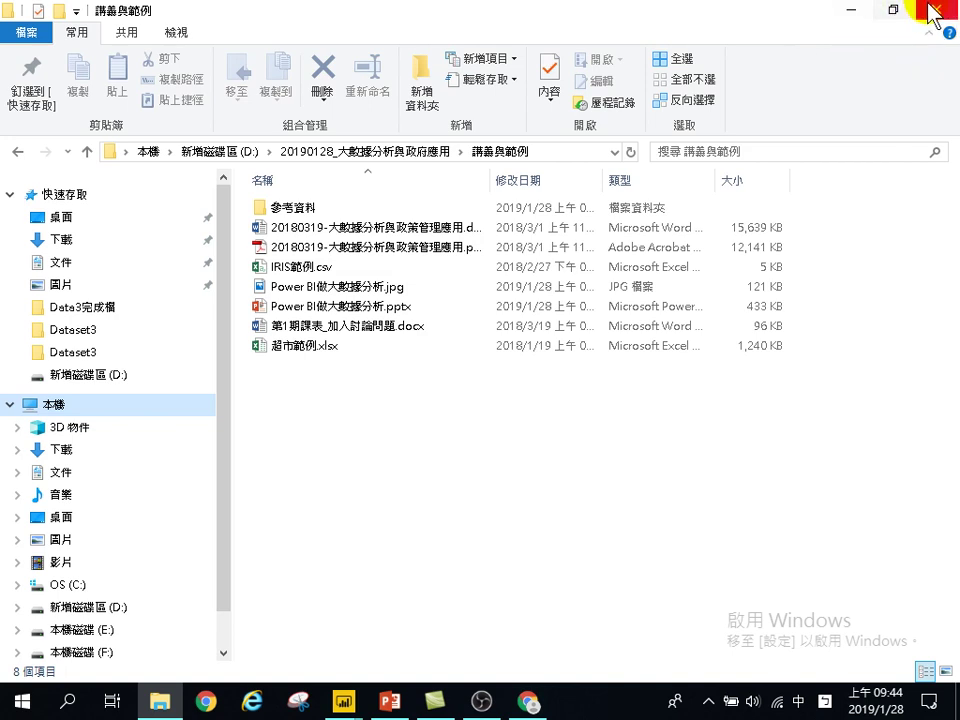